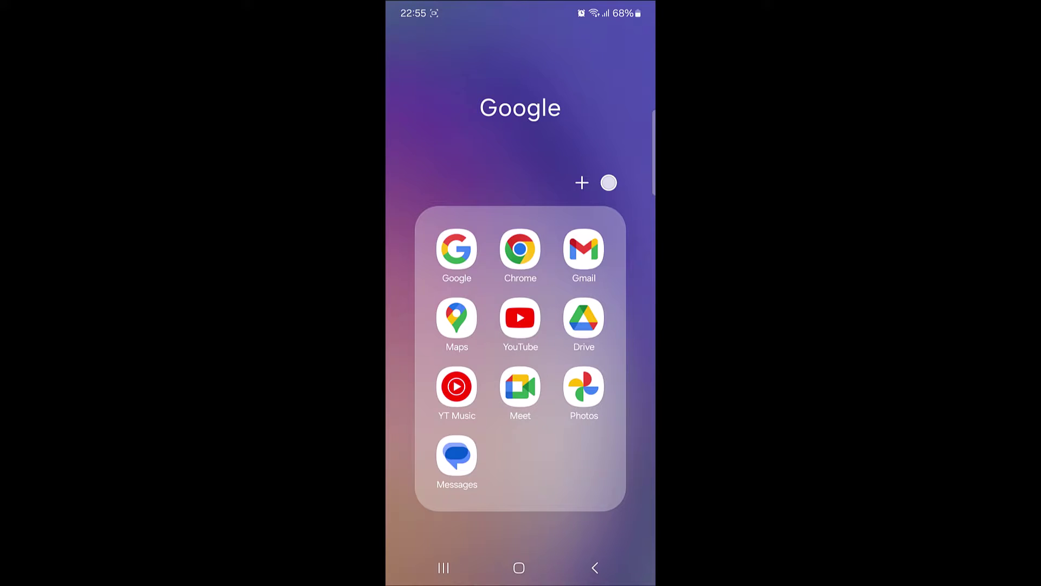
Launch Google Maps and show the account menu from the profile avatar
click(456, 318)
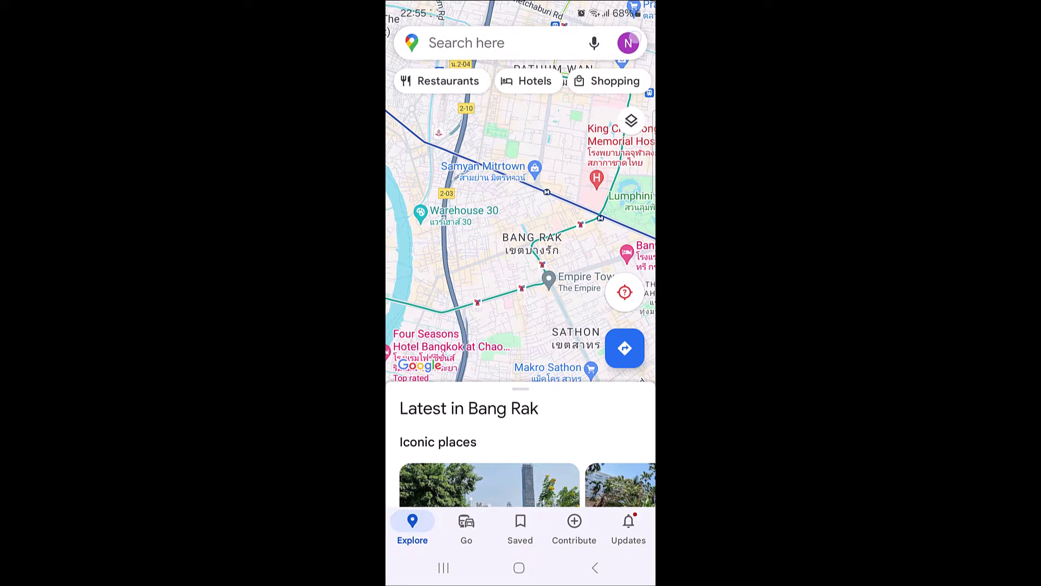
click(629, 42)
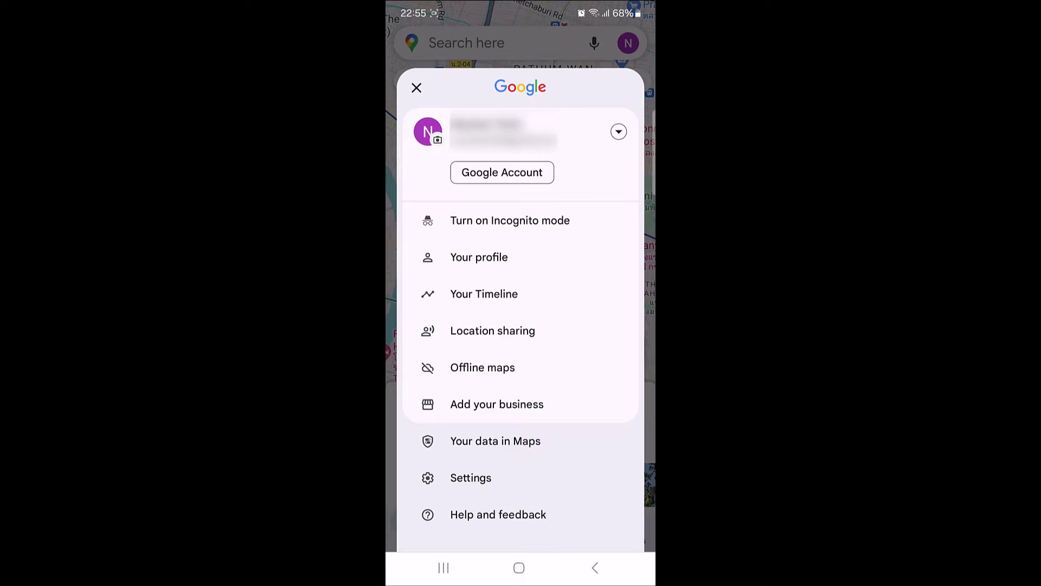
Go to Settings from the account menu to reach Maps history
click(470, 478)
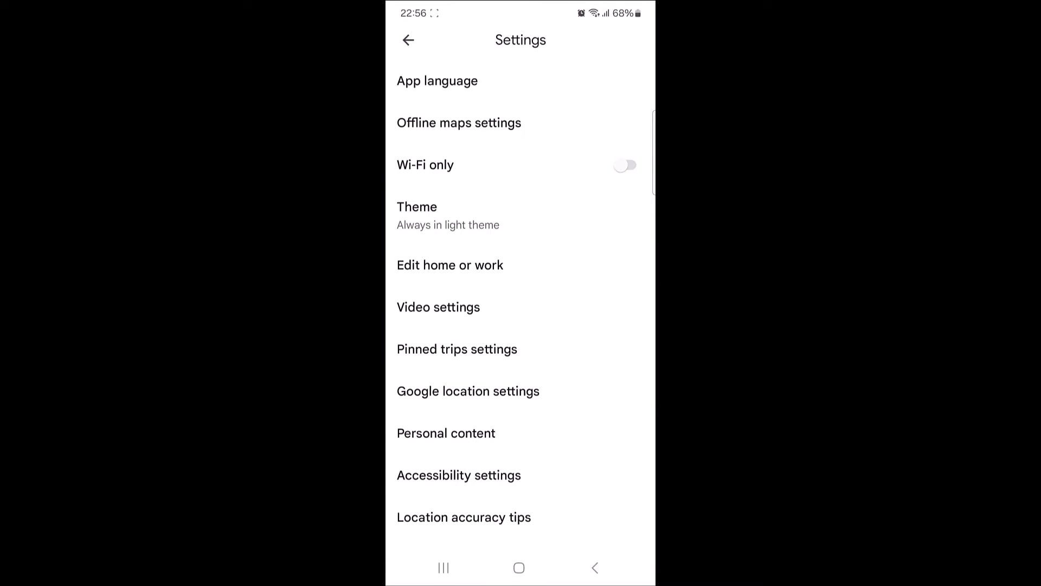
scroll(521, 325, down, 5)
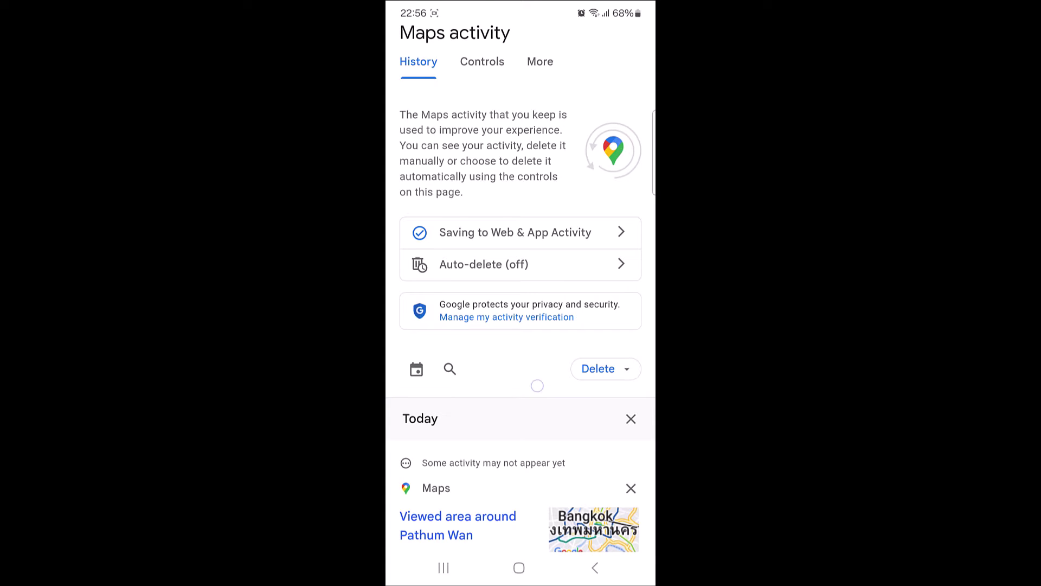
scroll(521, 367, down, 8)
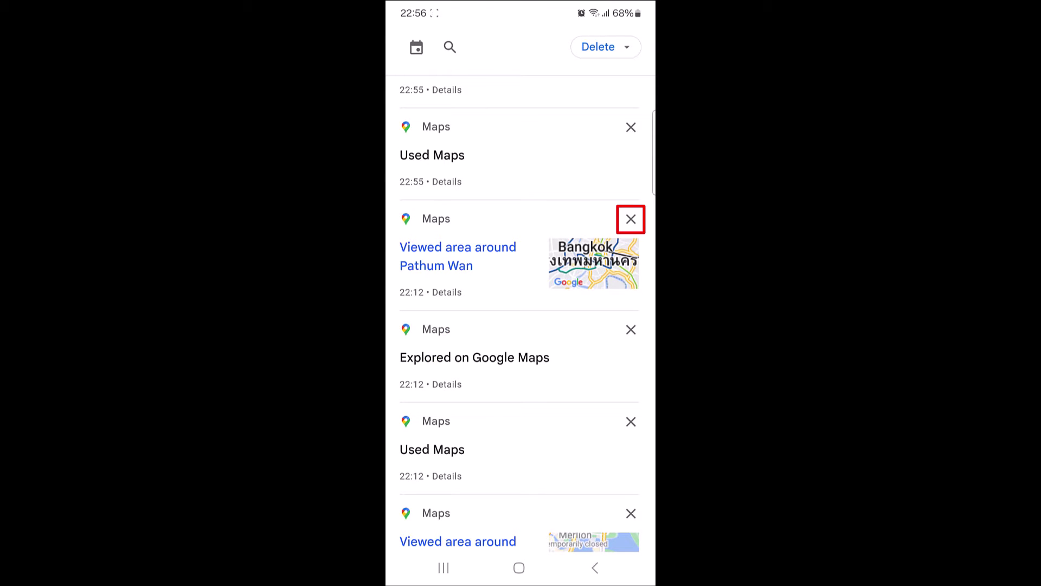
Delete the 22:12 'Viewed area around Pathum Wan' history entry and dismiss the confirmation
click(630, 219)
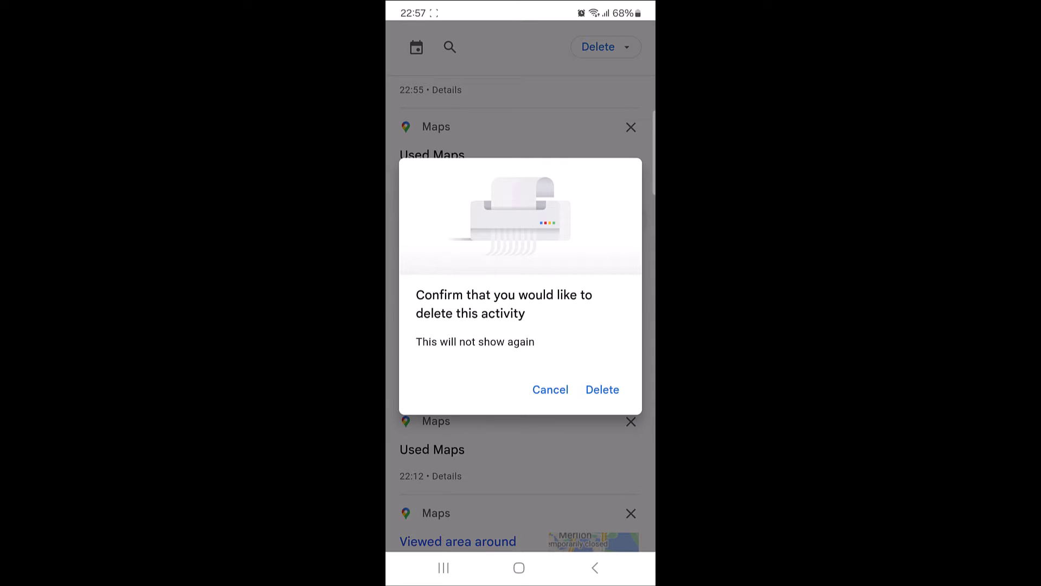
click(602, 389)
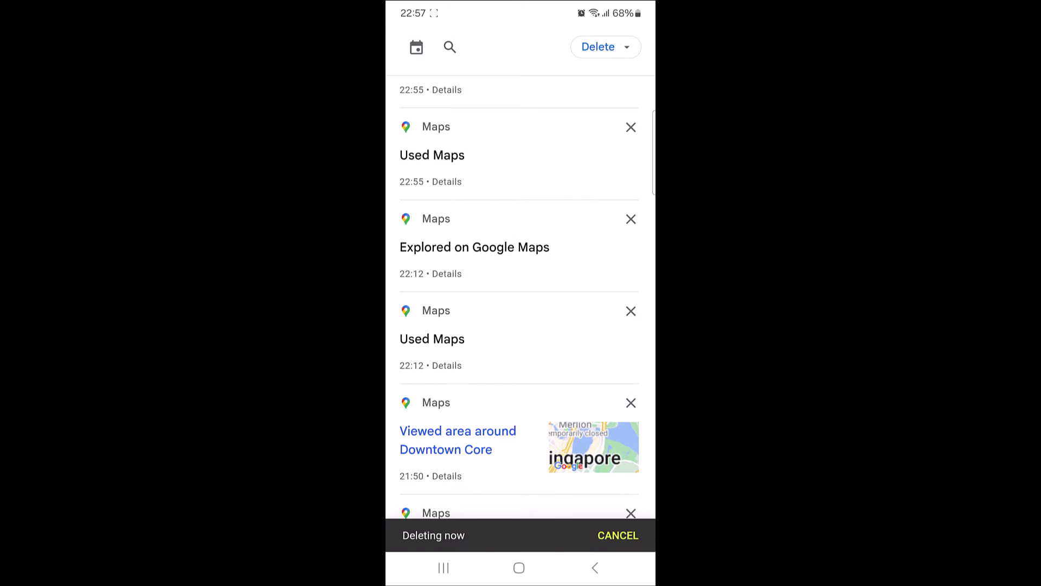
click(614, 527)
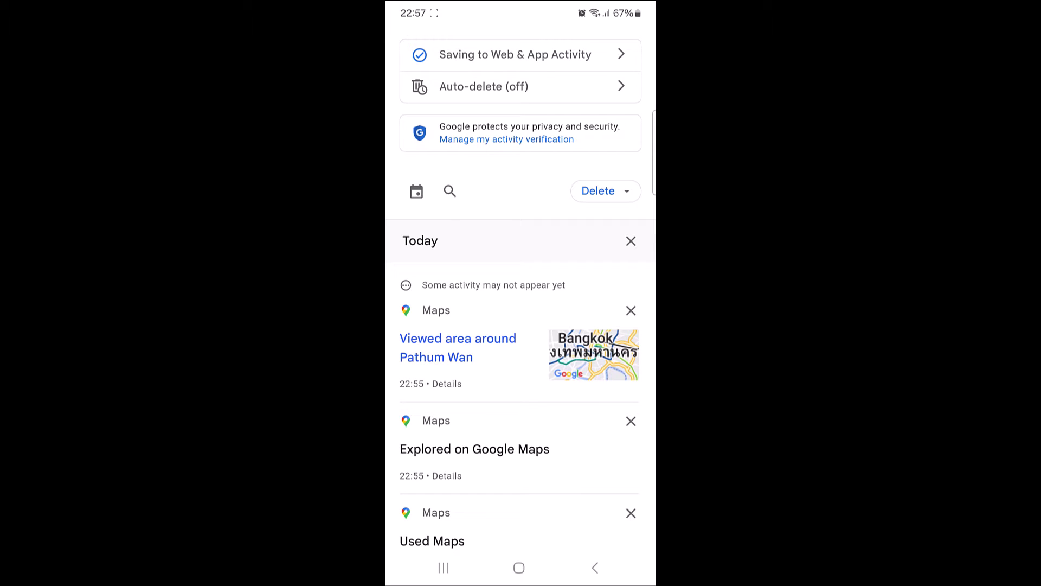
Show the Delete dropdown with today, custom range, all time and auto-delete options
click(604, 190)
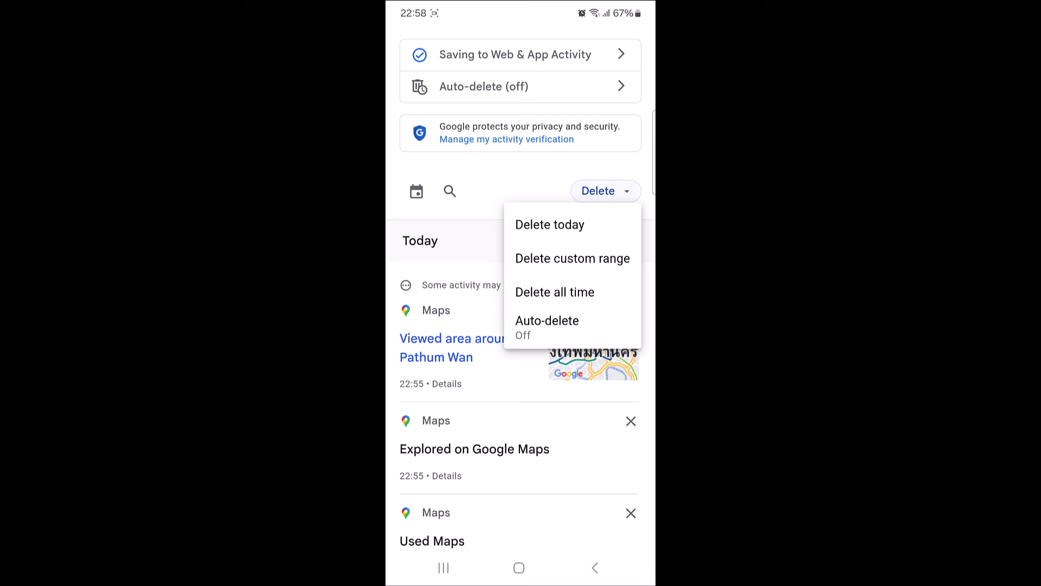
Pick a deletion period and confirm permanently deleting the listed Maps activity
click(555, 293)
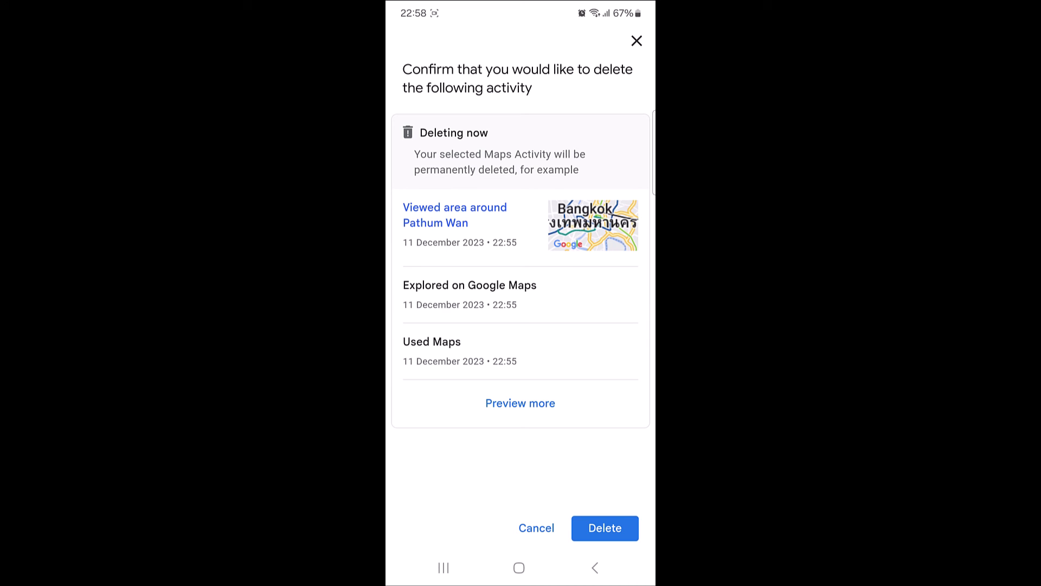
click(604, 528)
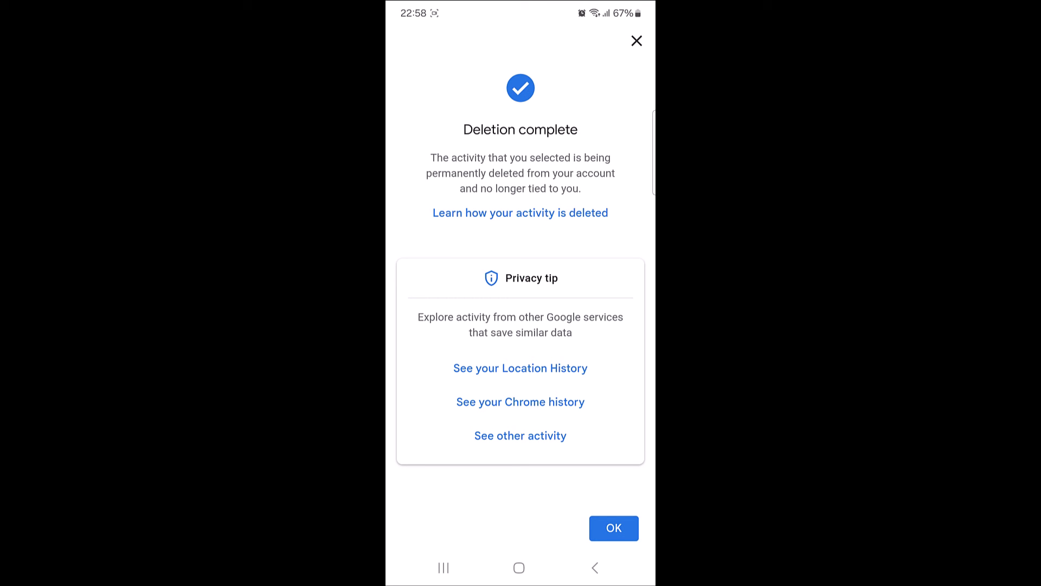